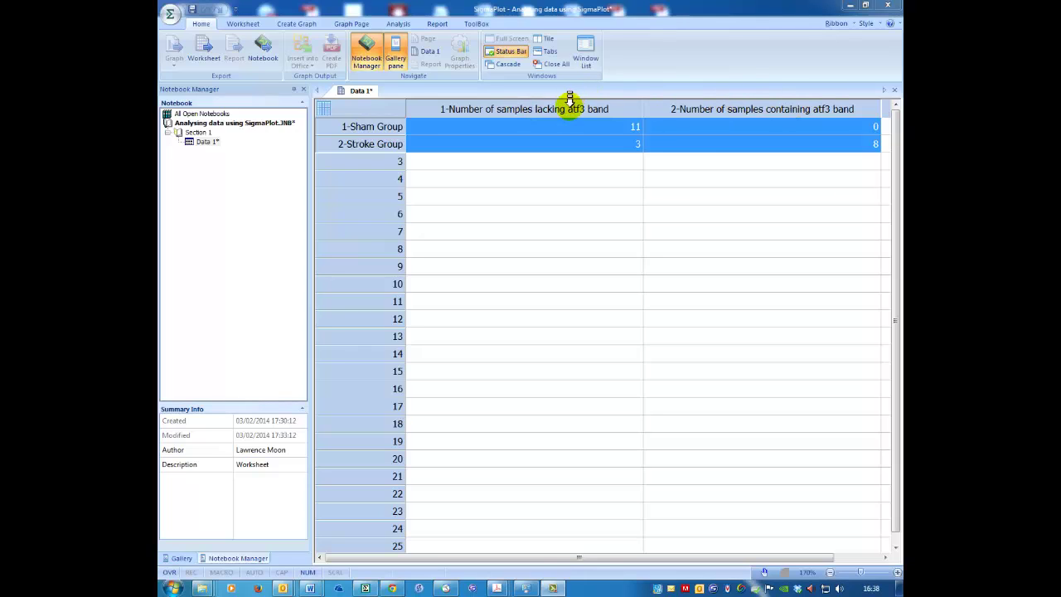
Review the table counts: Sham 11 without the band, 0 with; Stroke 3 without, 8 with.
left_click(609, 129)
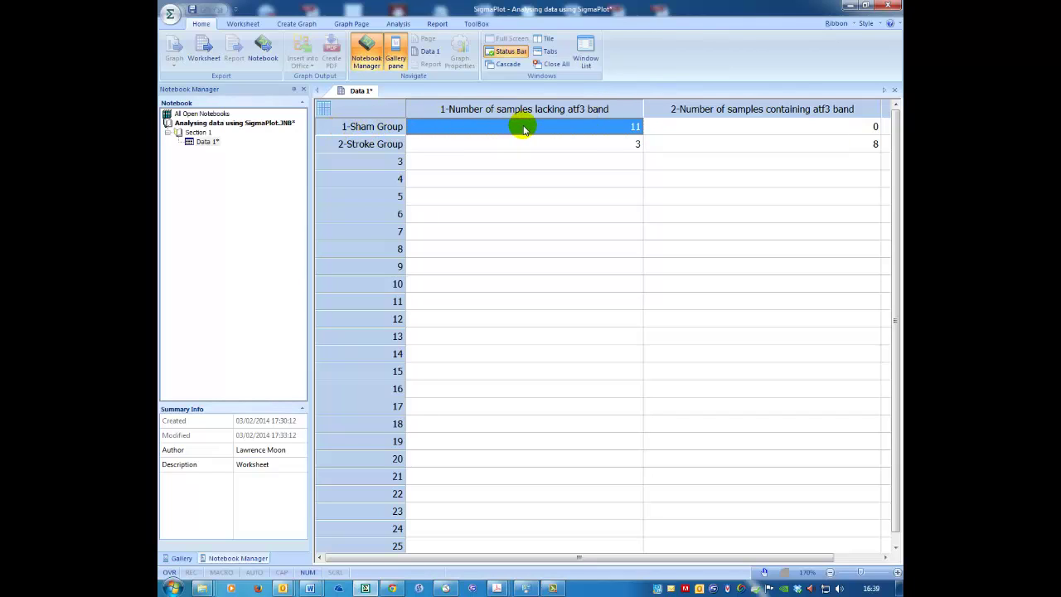
left_click(740, 128)
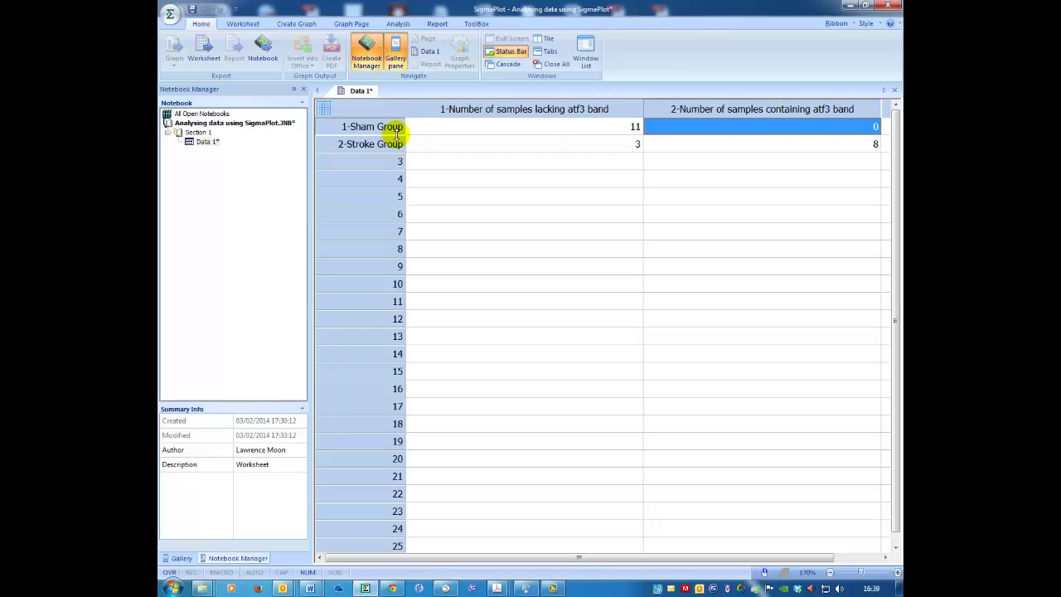
left_click(325, 143)
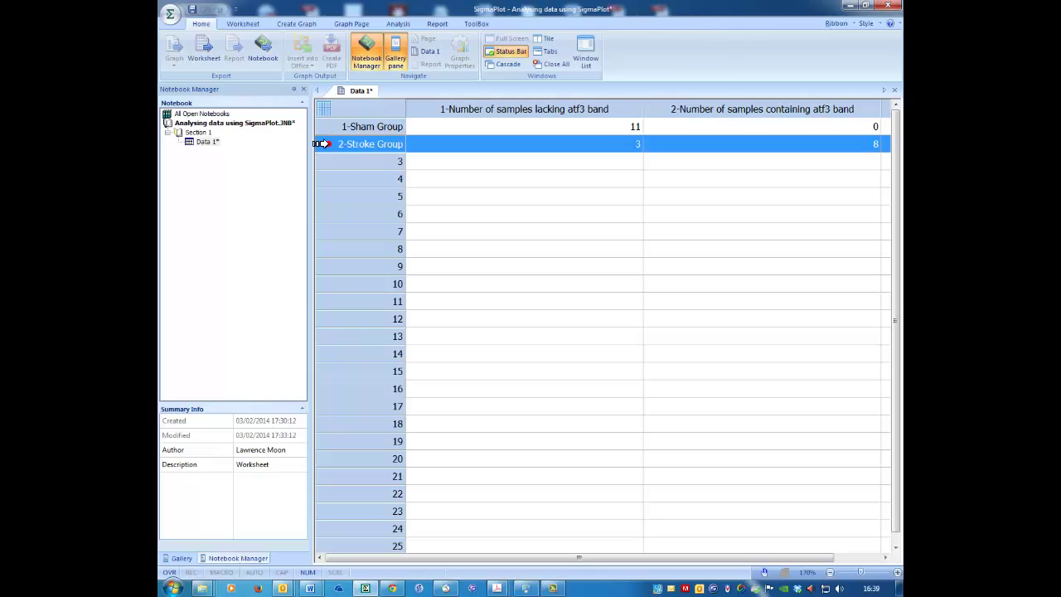
left_click(440, 143)
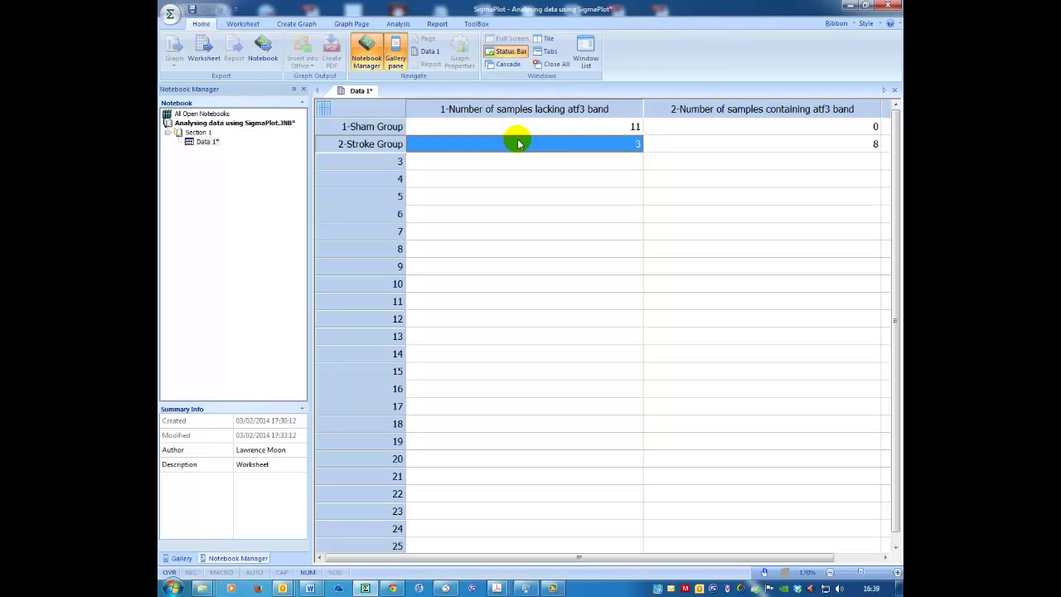
left_click(684, 144)
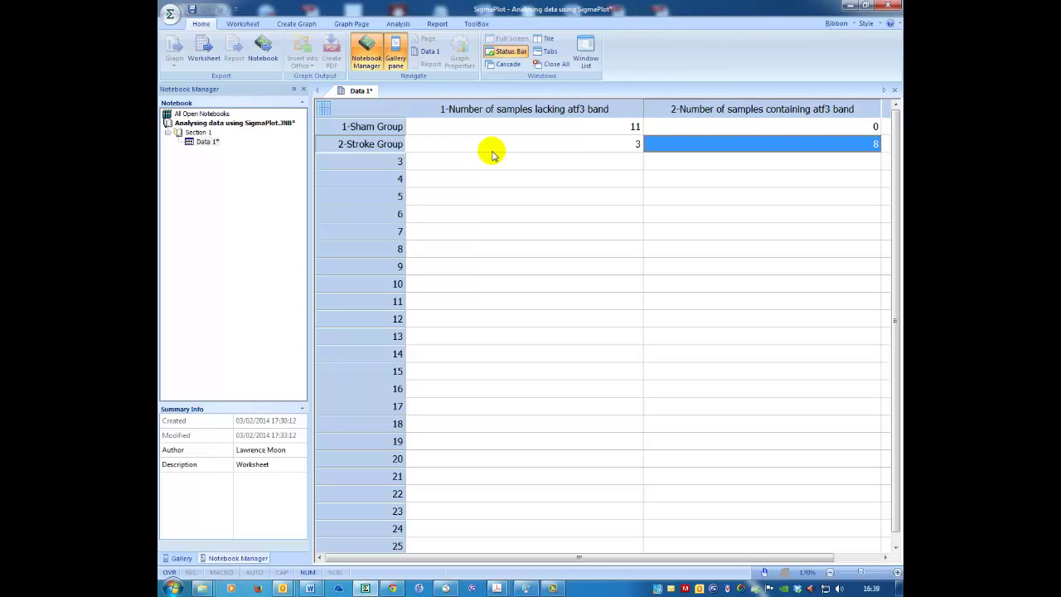
Choose Chi-square from the Tests list on the Analysis tab.
left_click(398, 23)
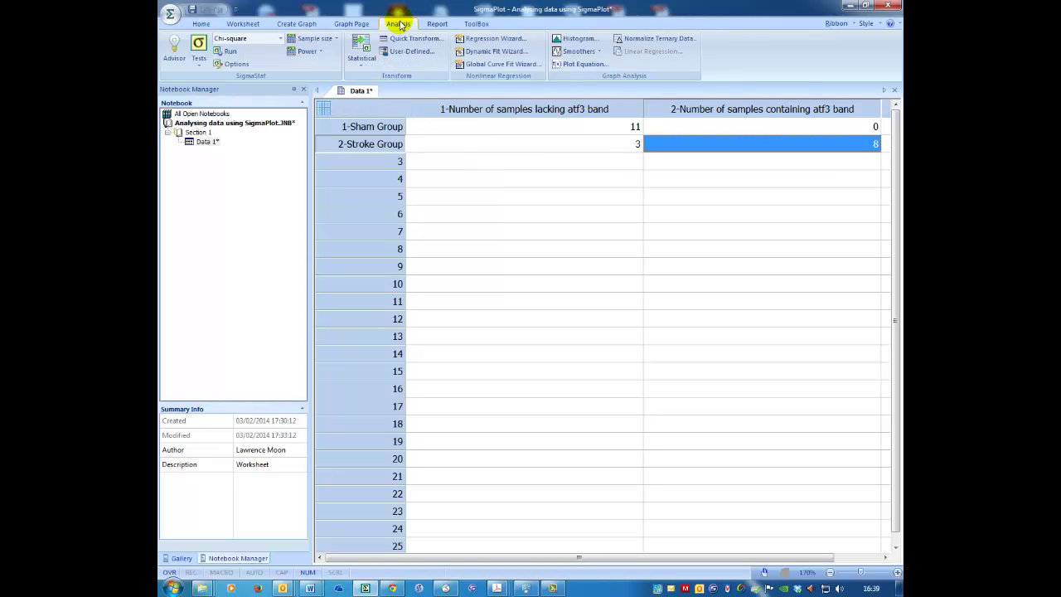
left_click(280, 40)
scroll(340, 79, "down", 3)
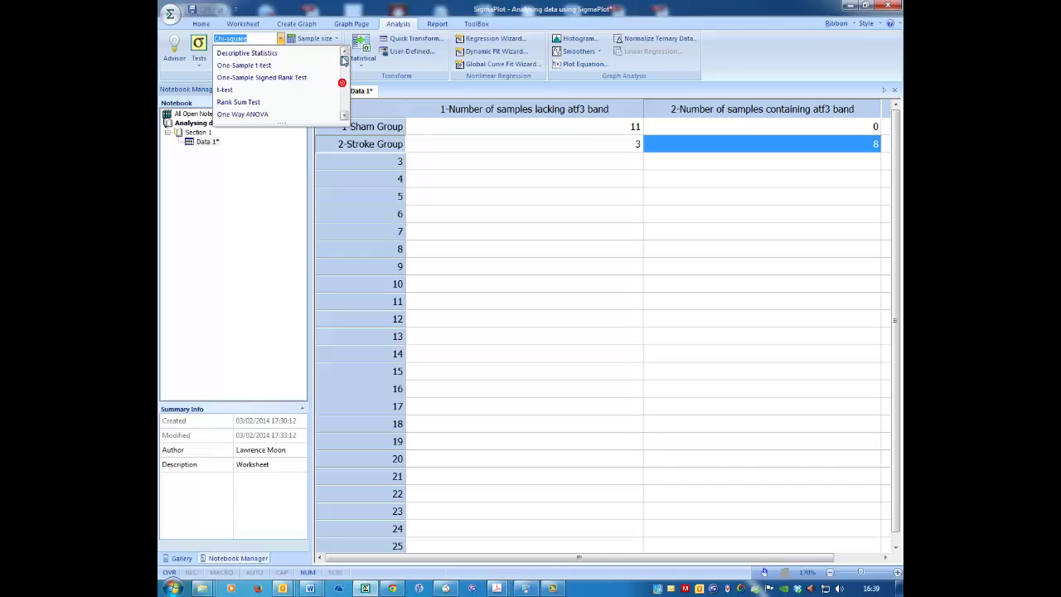
left_click_drag(341, 123, 344, 51)
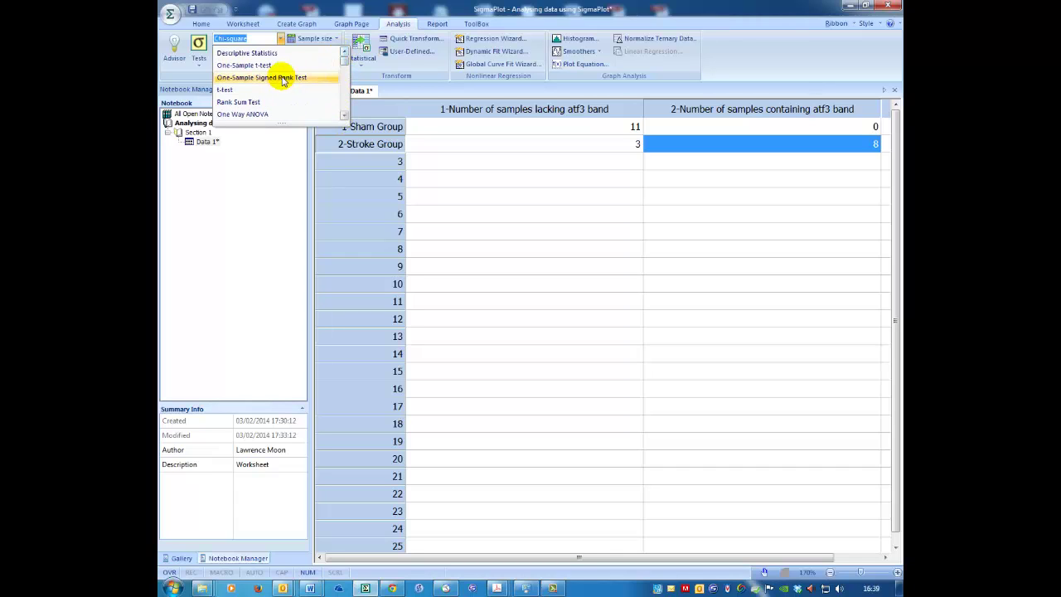
left_click(347, 114)
left_click(346, 113)
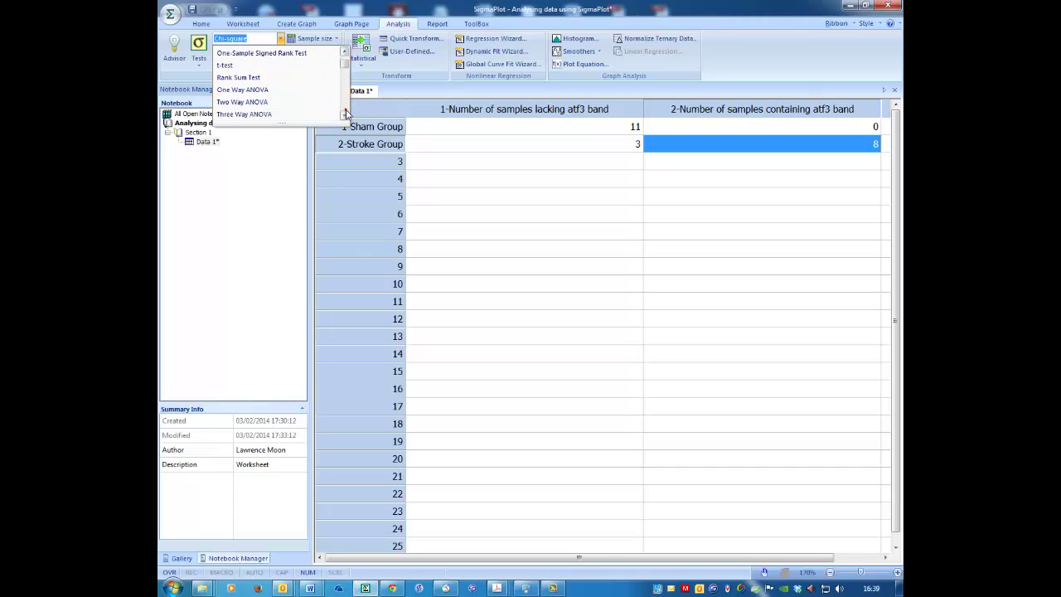
left_click(346, 113)
left_click(347, 114)
left_click(346, 114)
left_click(346, 114)
left_click(346, 114)
left_click(346, 114)
left_click(347, 114)
left_click(347, 114)
left_click(346, 113)
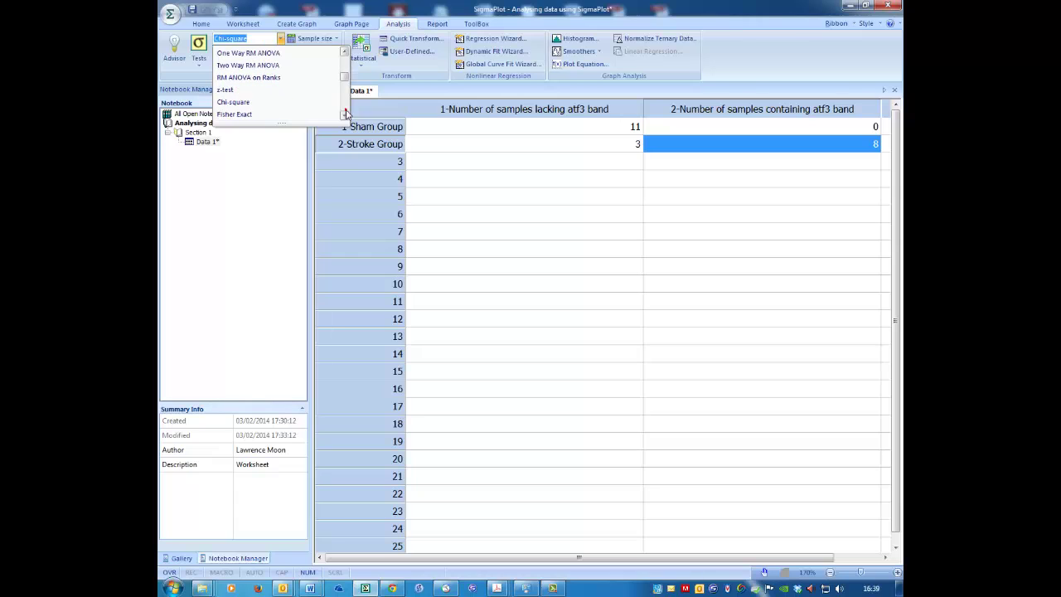
left_click(280, 102)
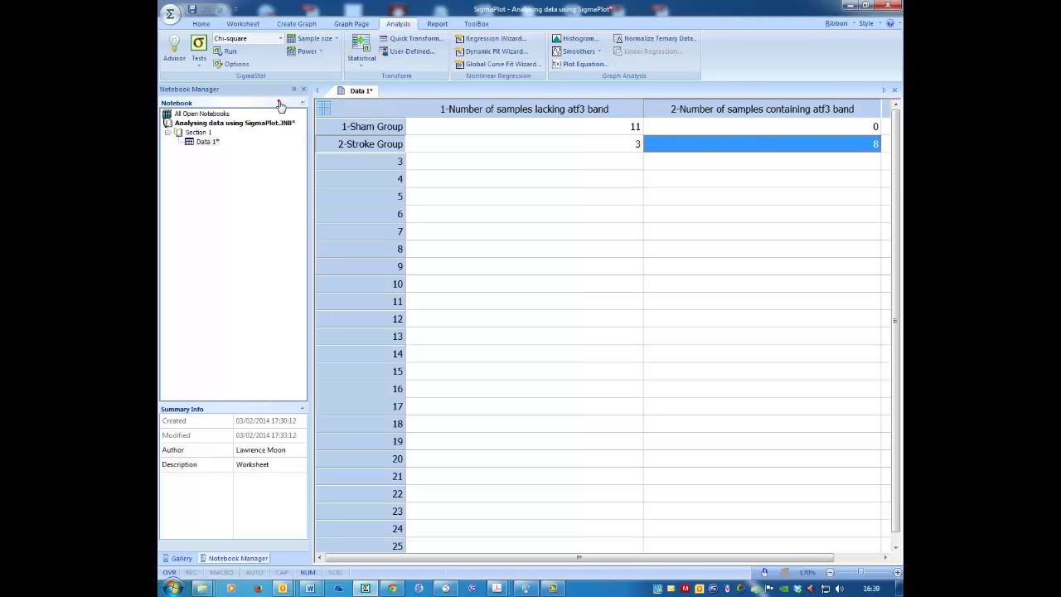
Run the Chi-square test with Tabulated Data as the data format and advance to data selection.
left_click(230, 53)
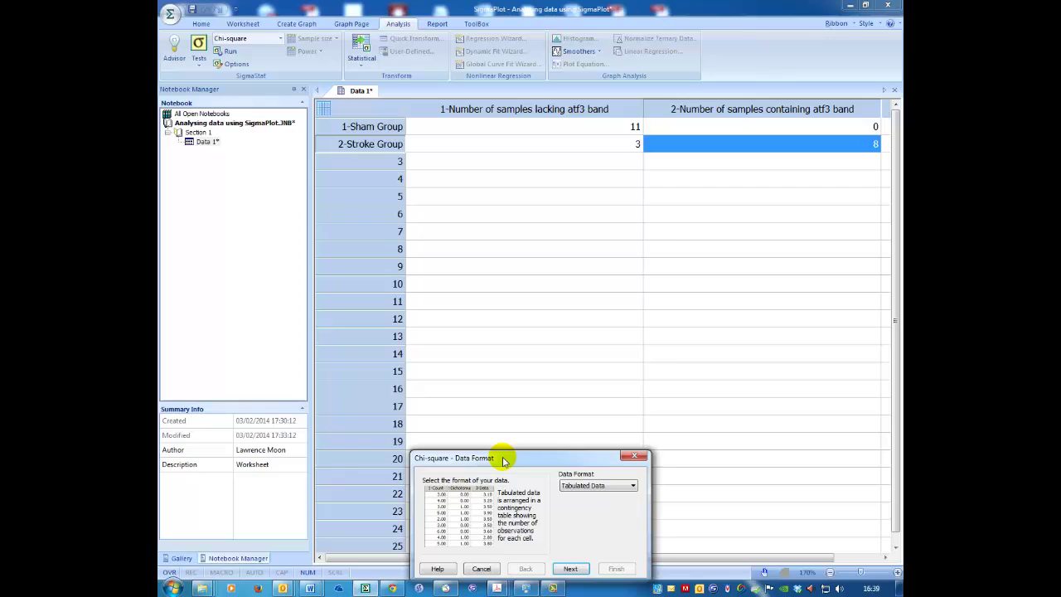
left_click_drag(501, 457, 508, 194)
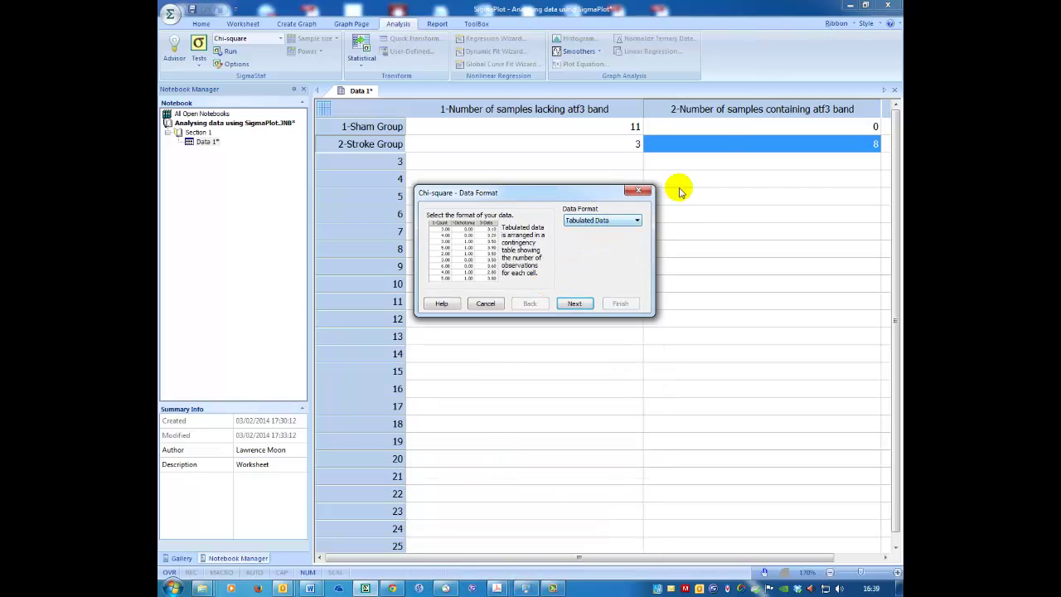
left_click(595, 89)
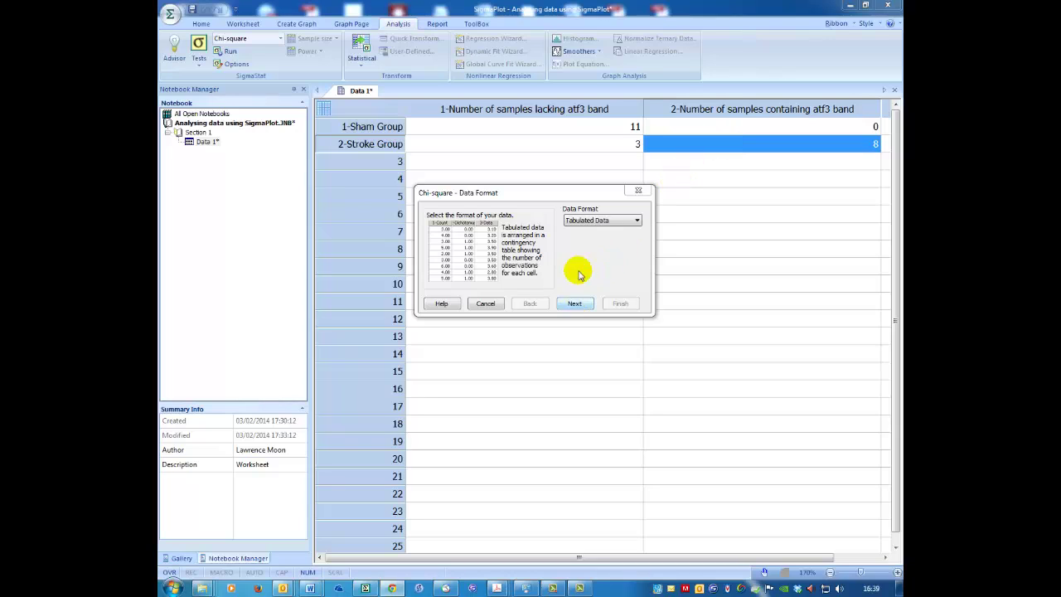
left_click(590, 225)
left_click(591, 225)
left_click(581, 238)
left_click(591, 225)
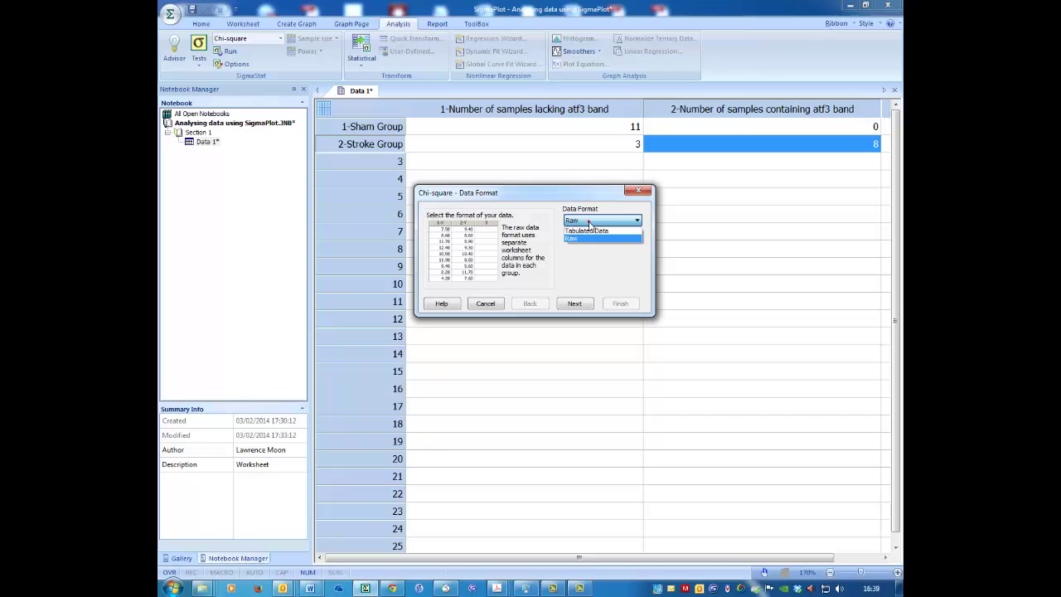
left_click(591, 231)
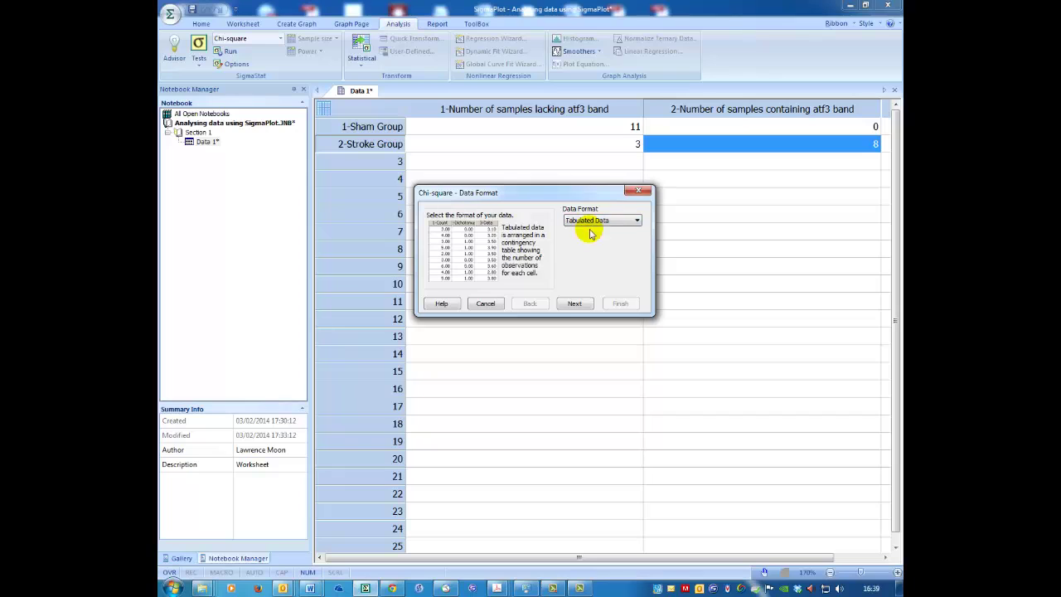
left_click(575, 303)
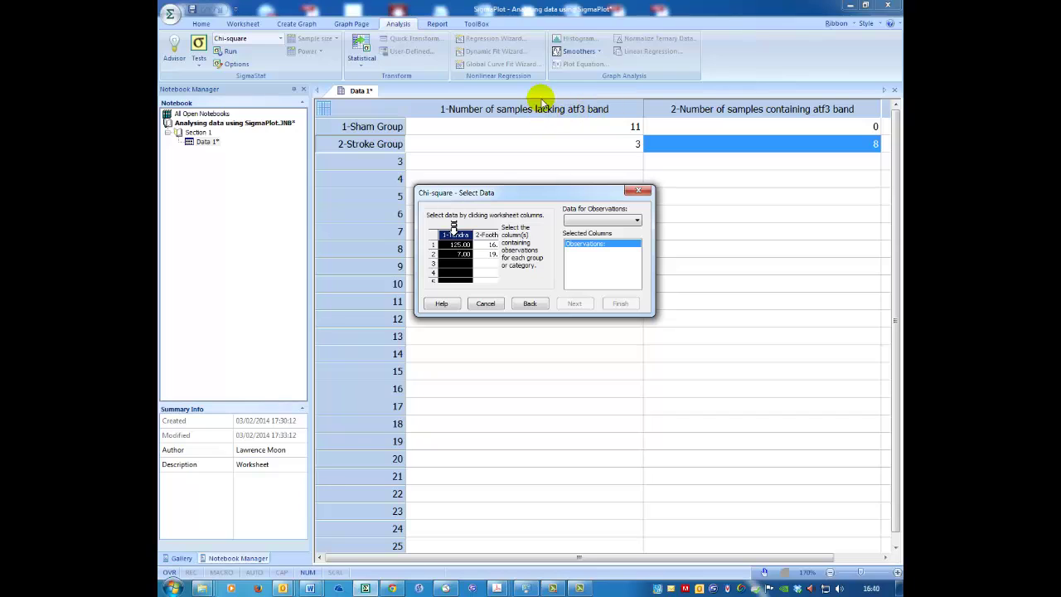
Set the lacking-atf3 and containing-atf3 columns as observations and finish the Chi-square test.
left_click(540, 108)
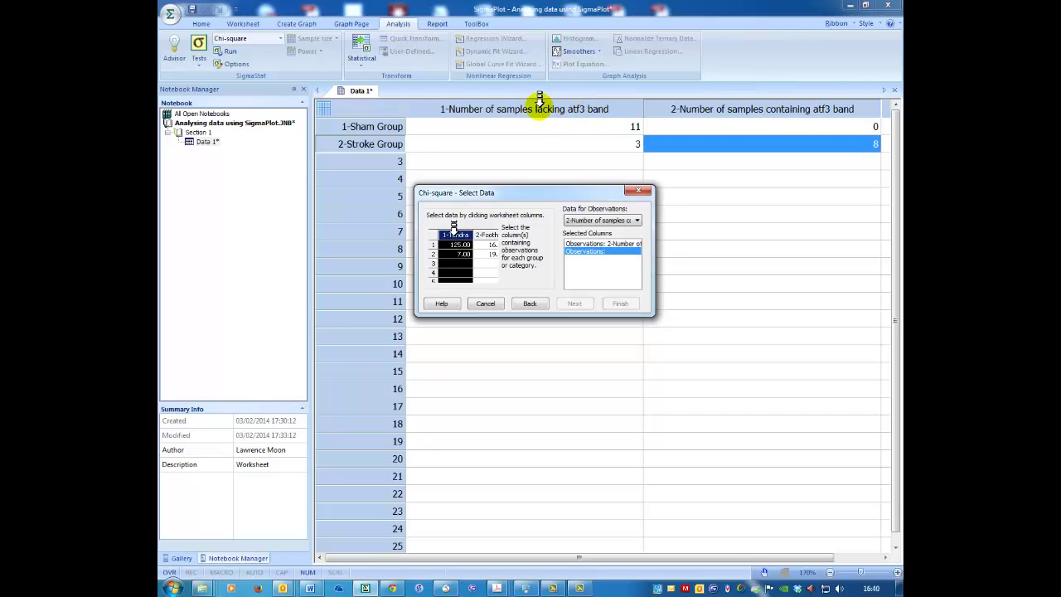
left_click(591, 243)
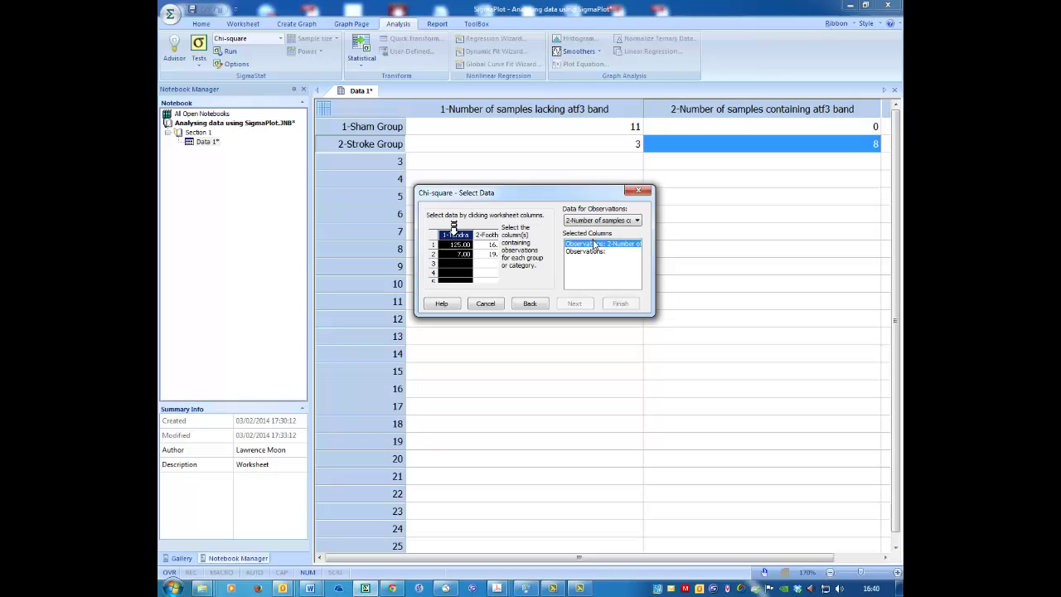
left_click(540, 103)
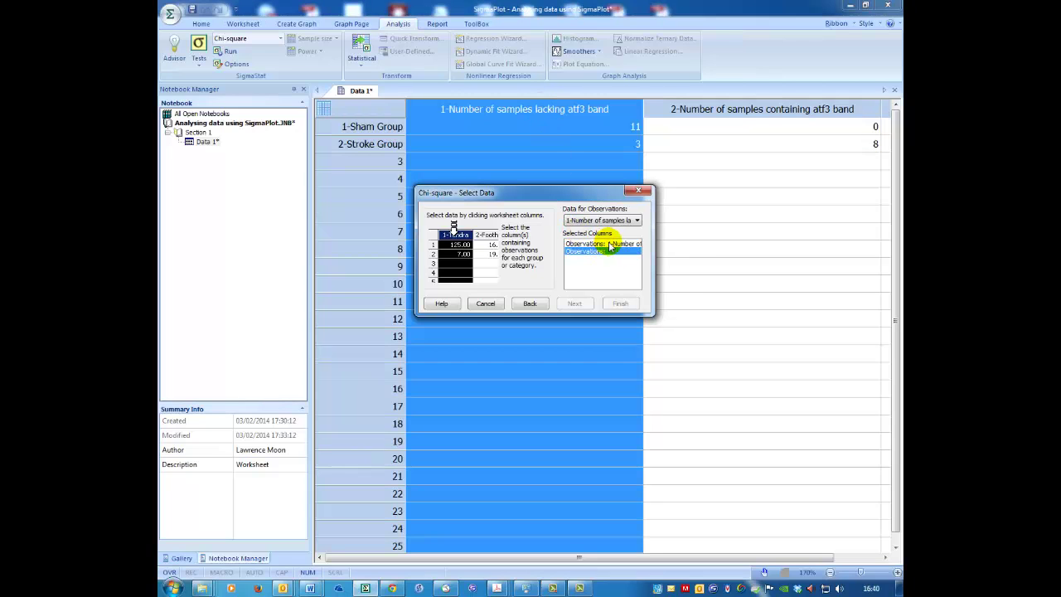
left_click(676, 106)
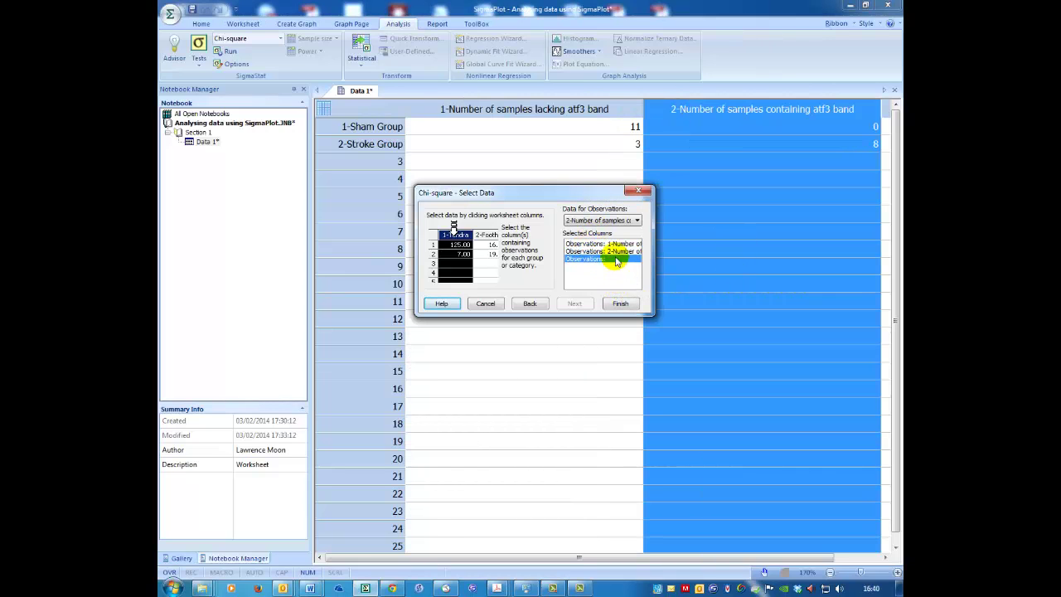
left_click(614, 304)
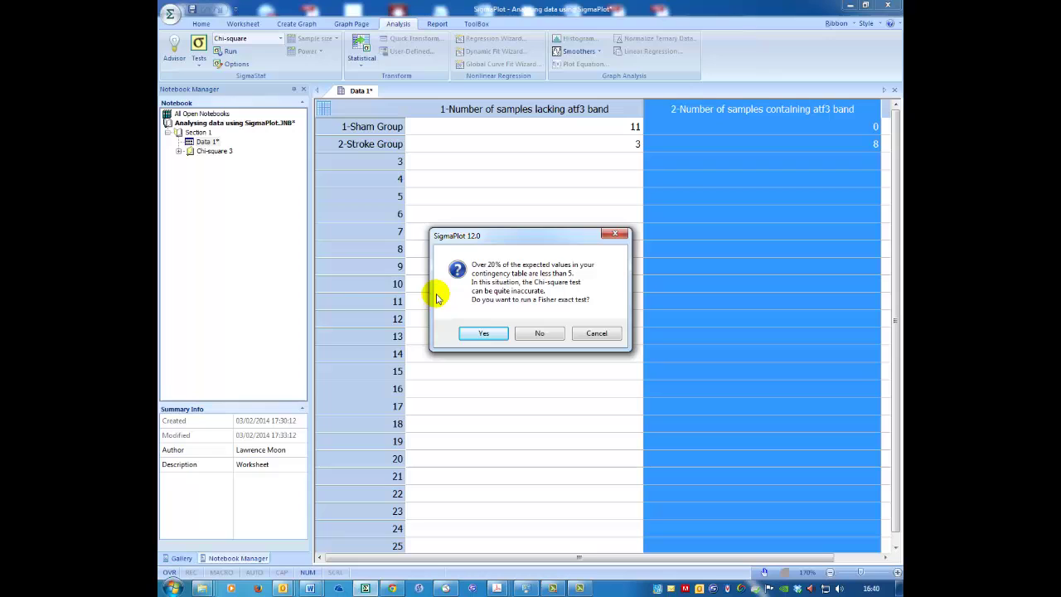
Accept running the Fisher exact test instead and view the Chi-square 3 report.
left_click(496, 335)
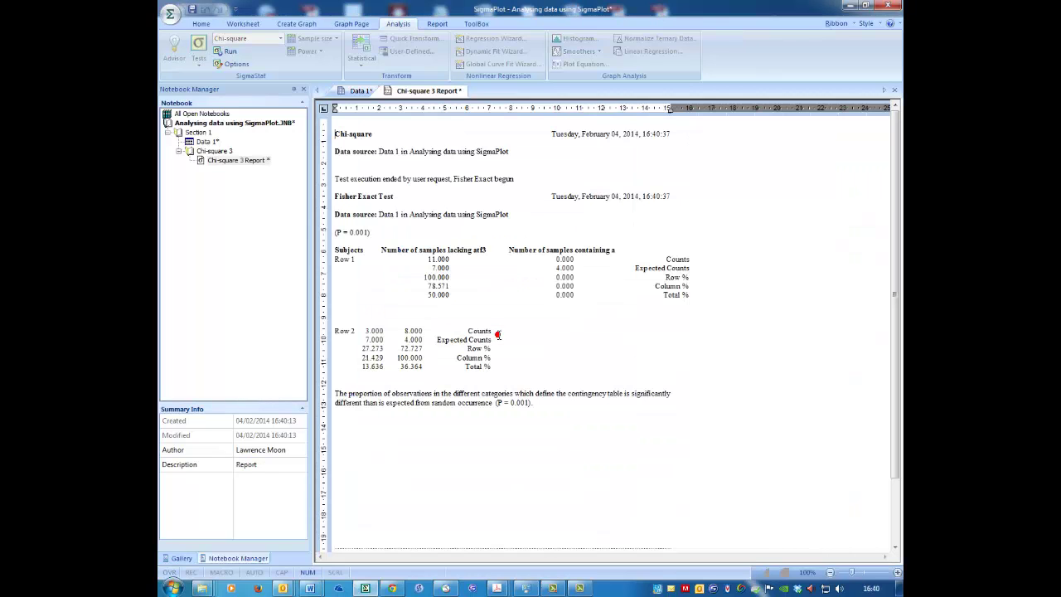
left_click(361, 91)
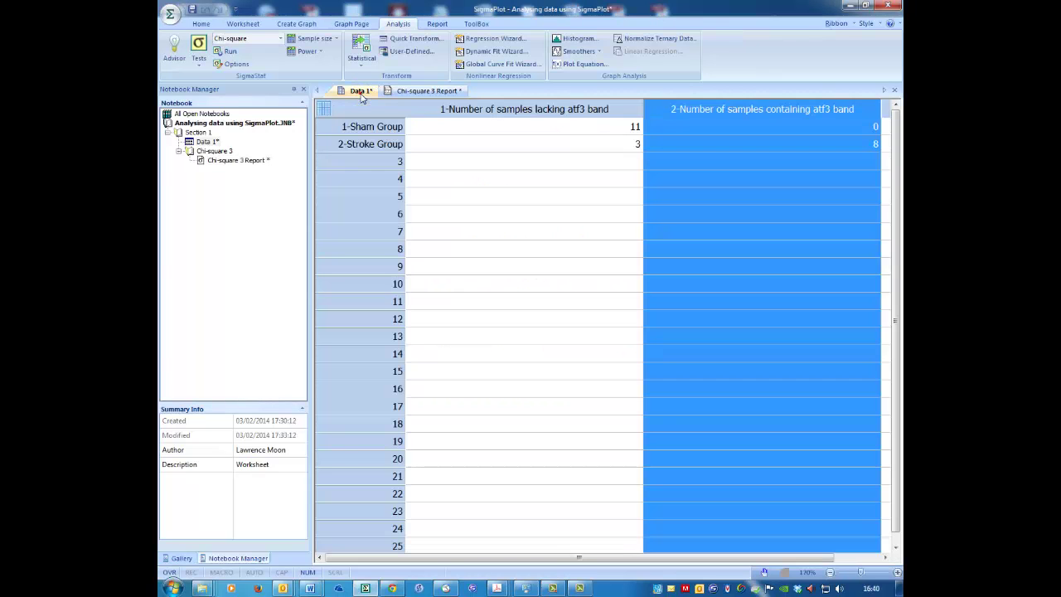
left_click(432, 91)
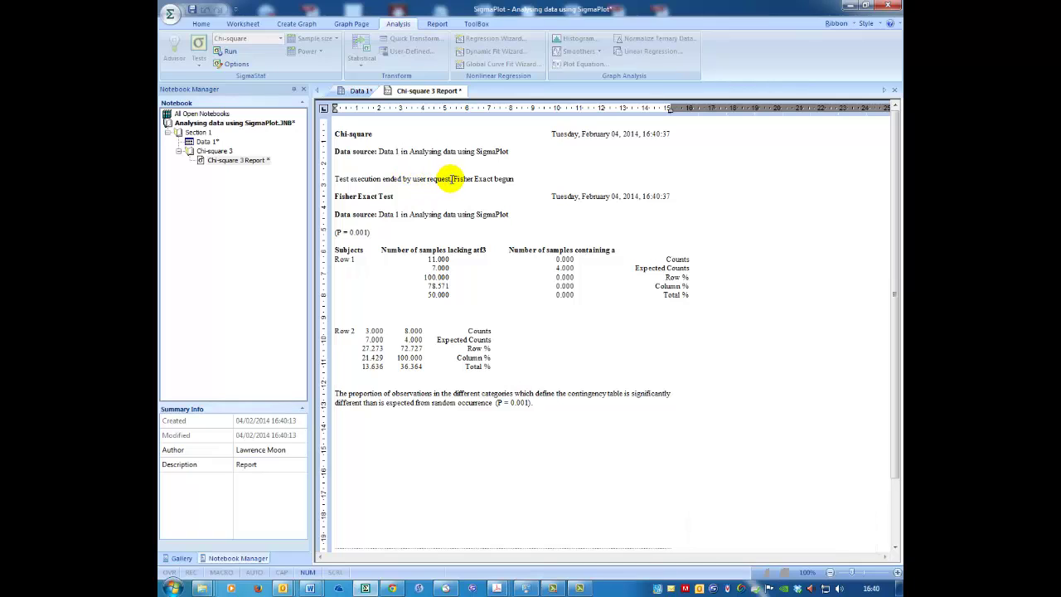
Highlight the Fisher Exact note, the P = 0.001 result and the conclusion, then return to Data 1.
left_click_drag(450, 179, 515, 182)
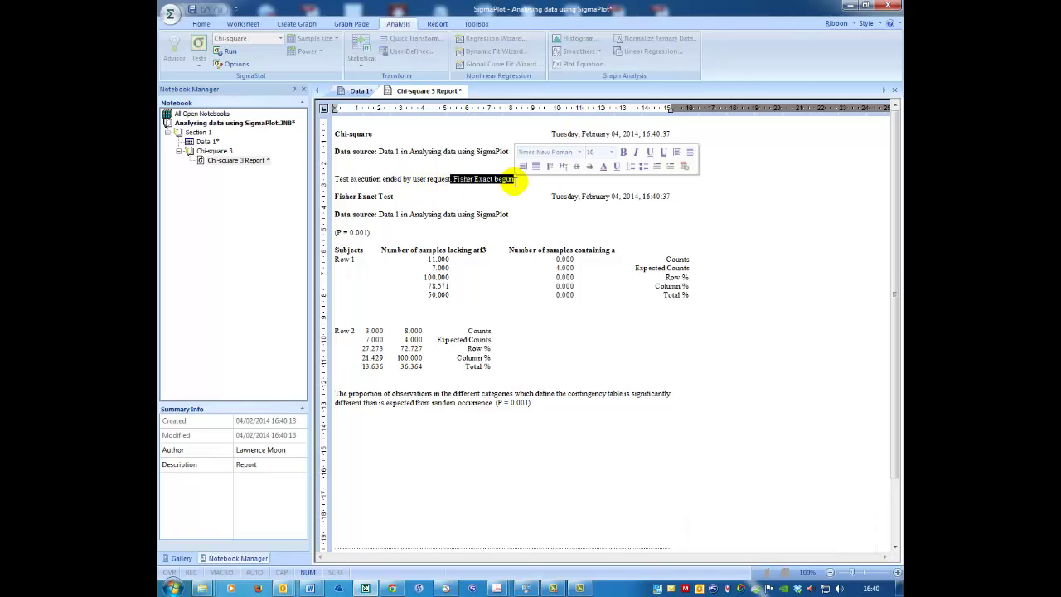
left_click(512, 187)
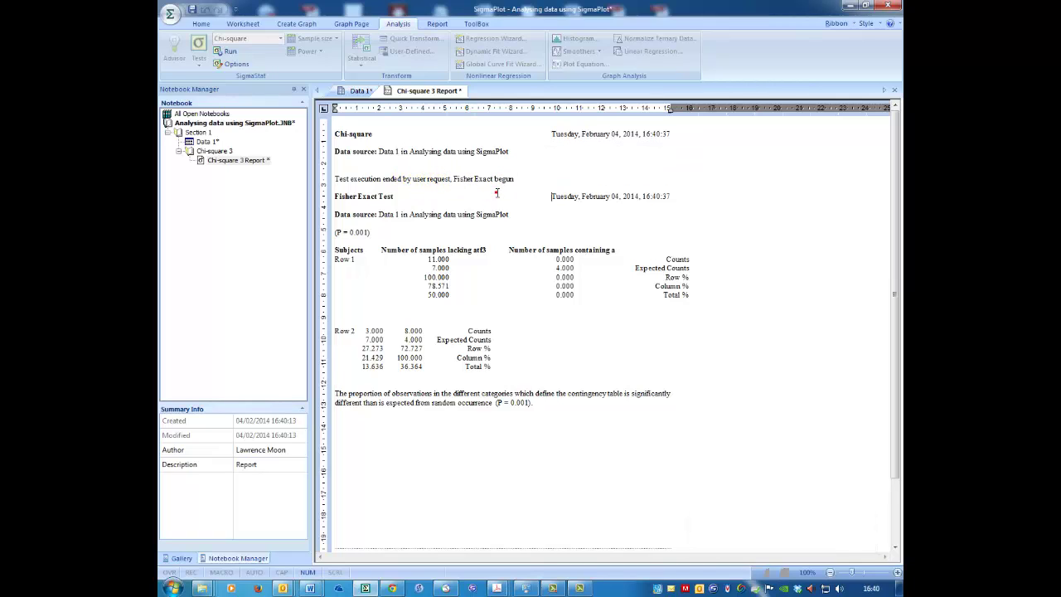
left_click(334, 232)
left_click_drag(355, 232, 334, 233)
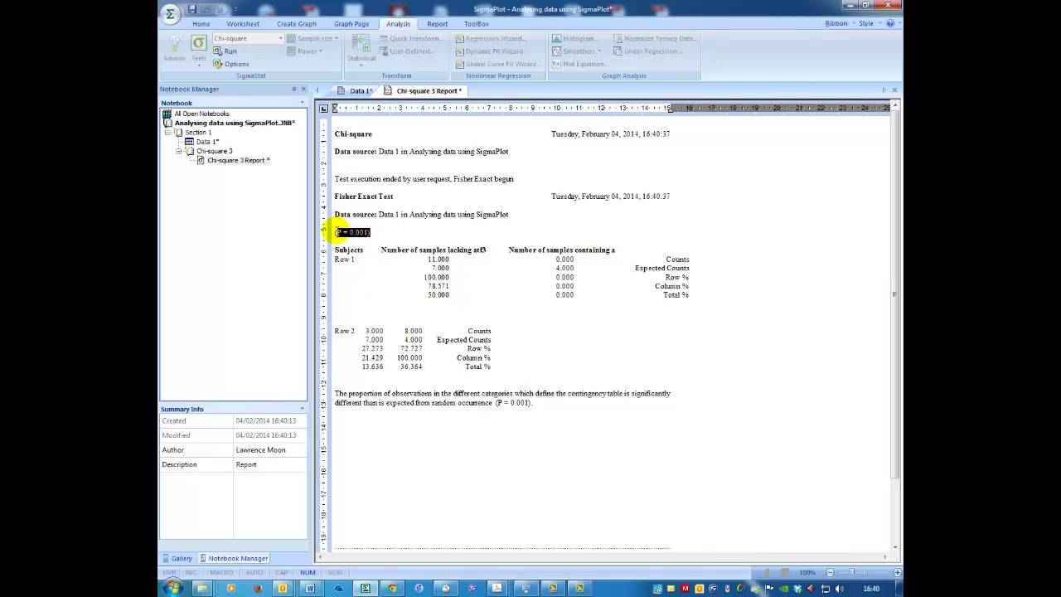
left_click(424, 230)
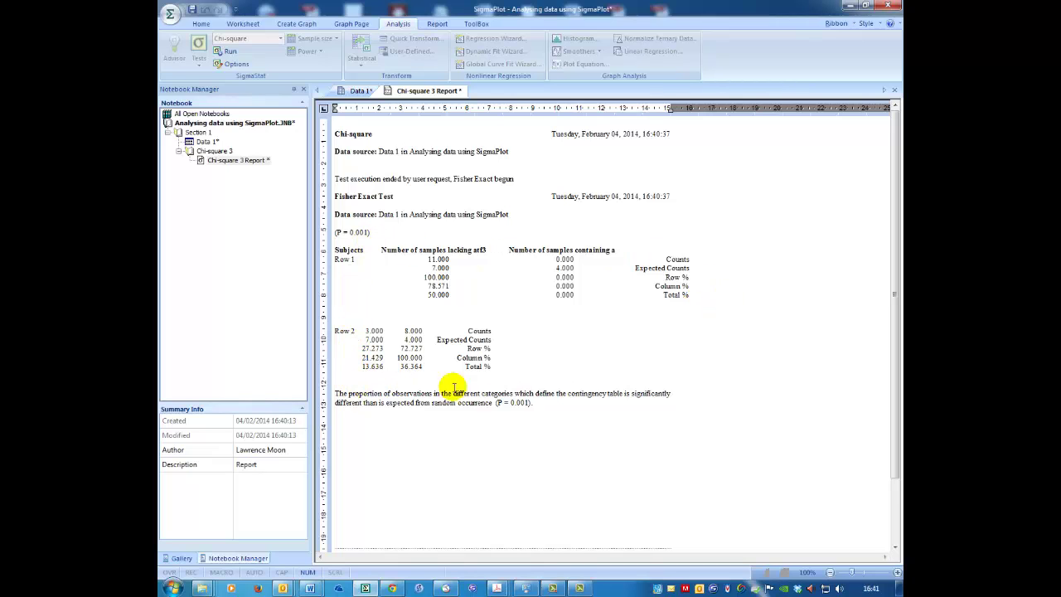
left_click_drag(547, 402, 328, 394)
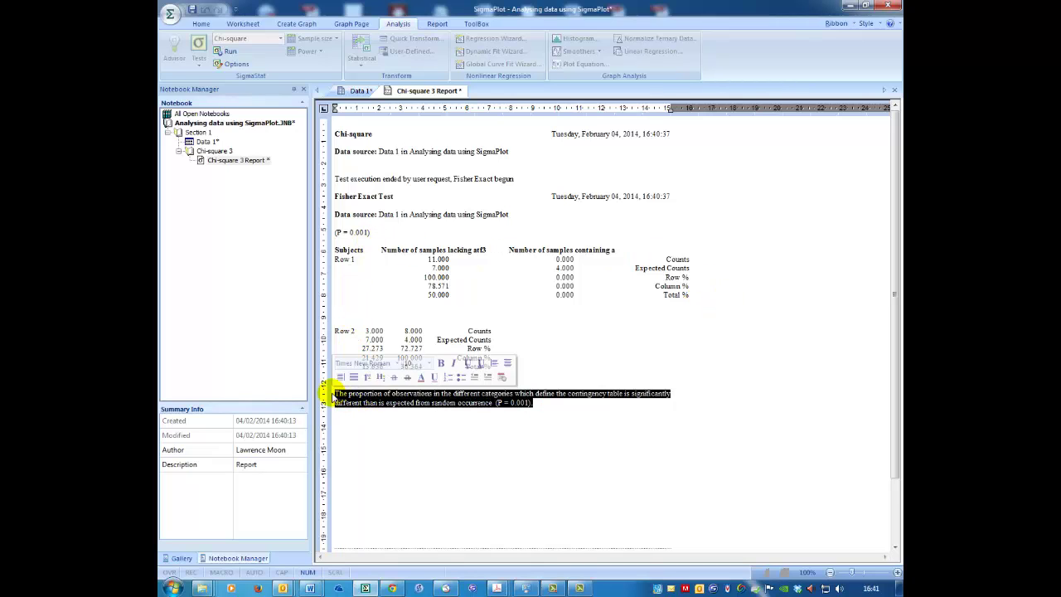
left_click(434, 430)
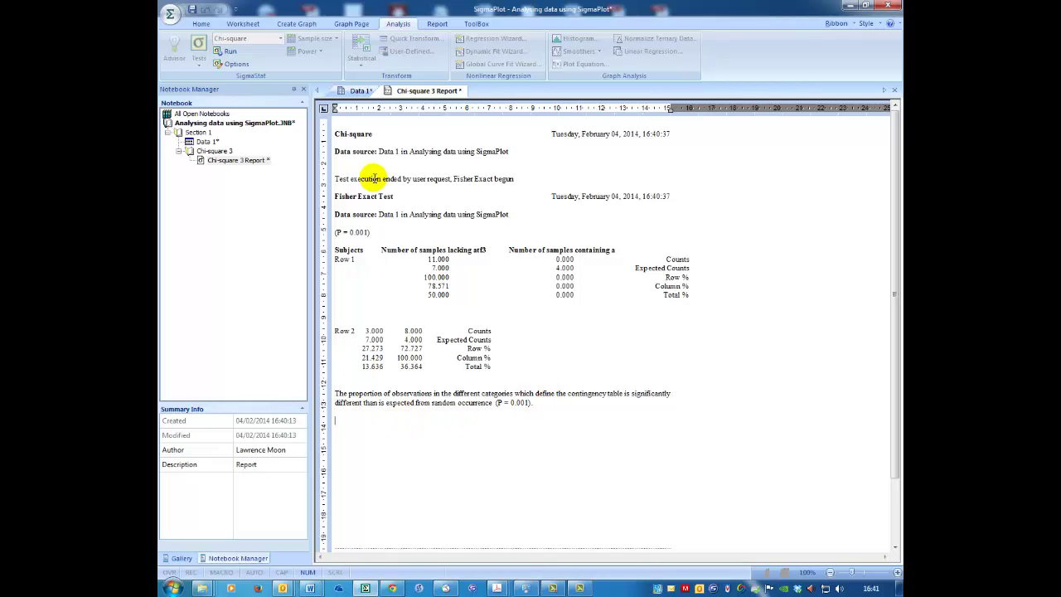
left_click(357, 92)
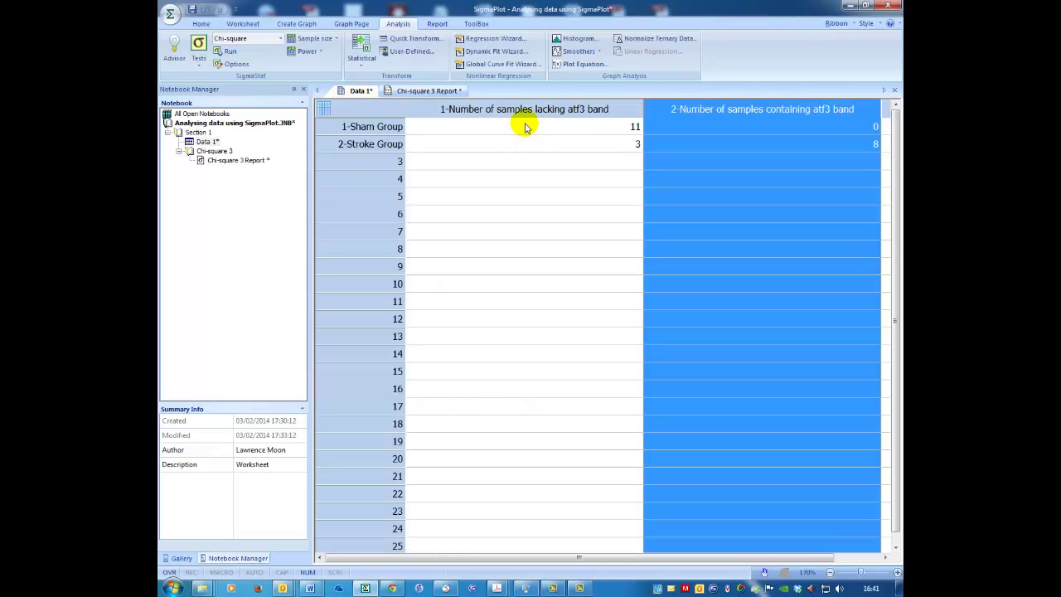
left_click(344, 121)
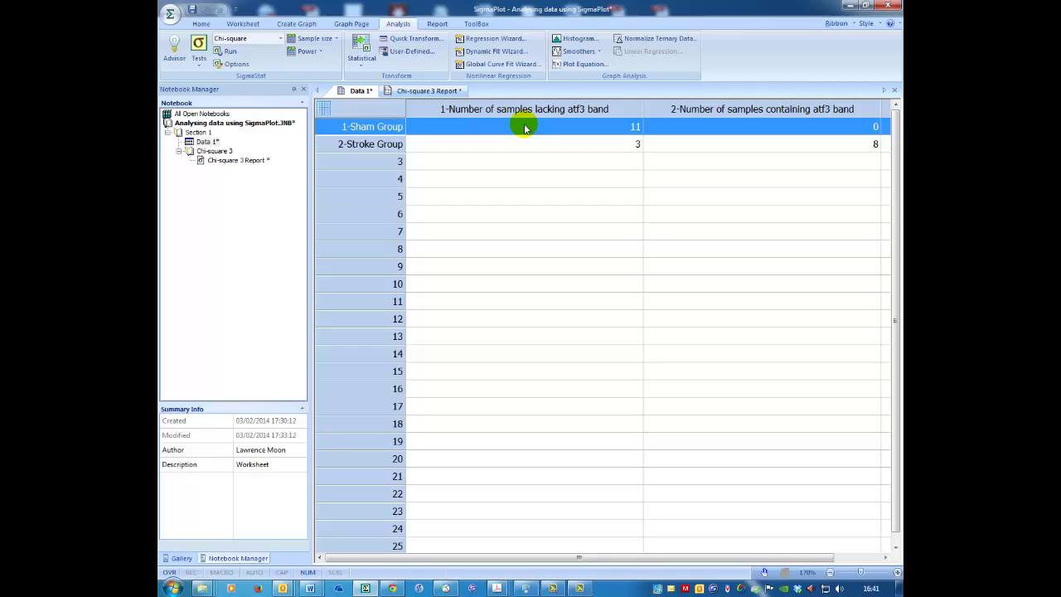
left_click(801, 152)
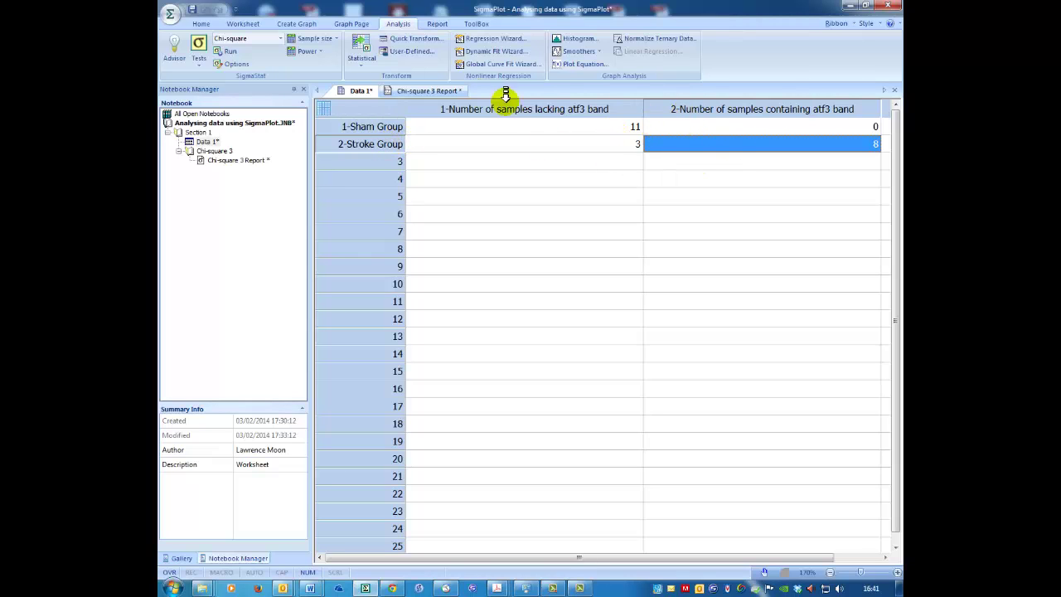
left_click(426, 90)
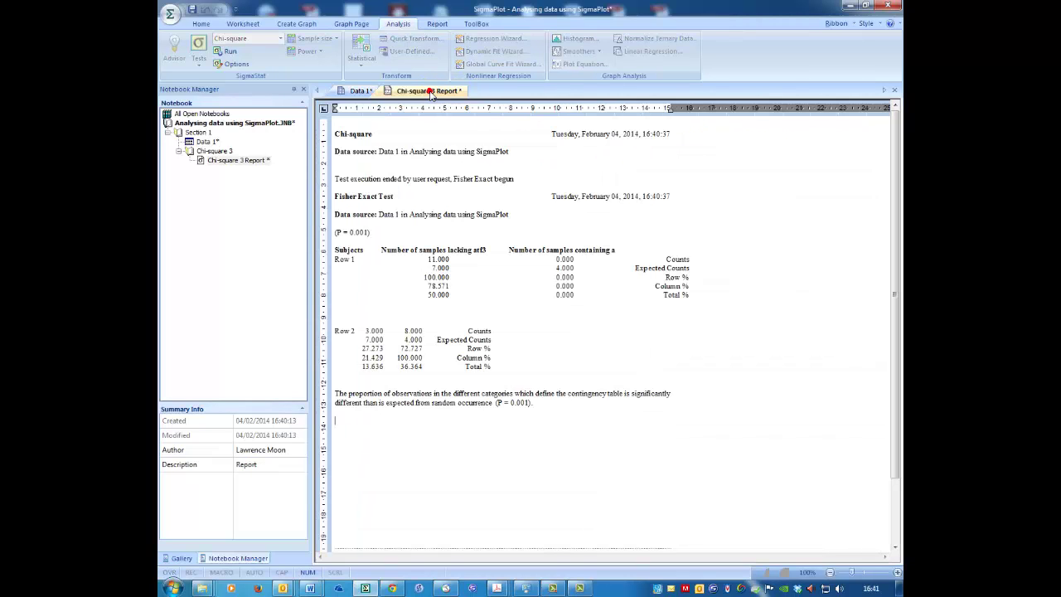
left_click(360, 91)
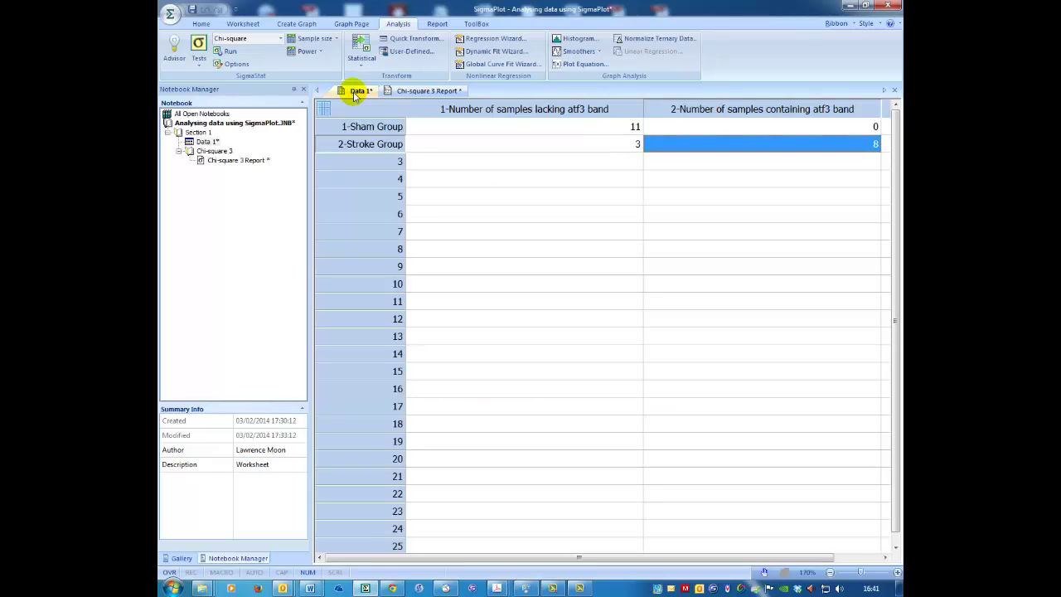